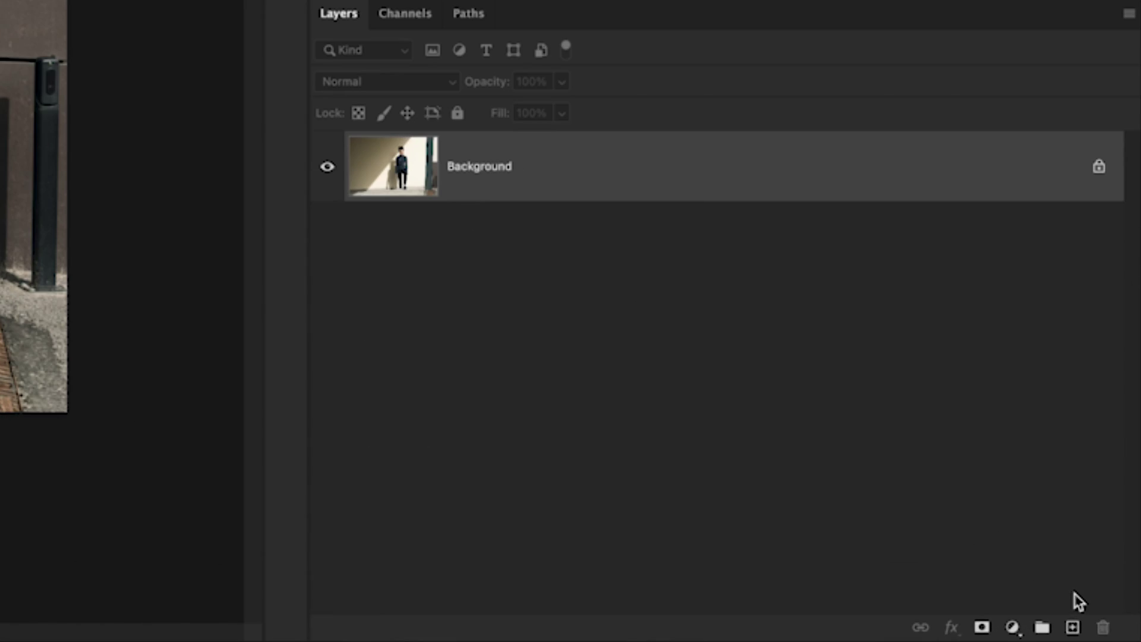
# Step: Add an empty Layer 1 above Background, masked to the selected woman's silhouette
pyautogui.click(1073, 627)
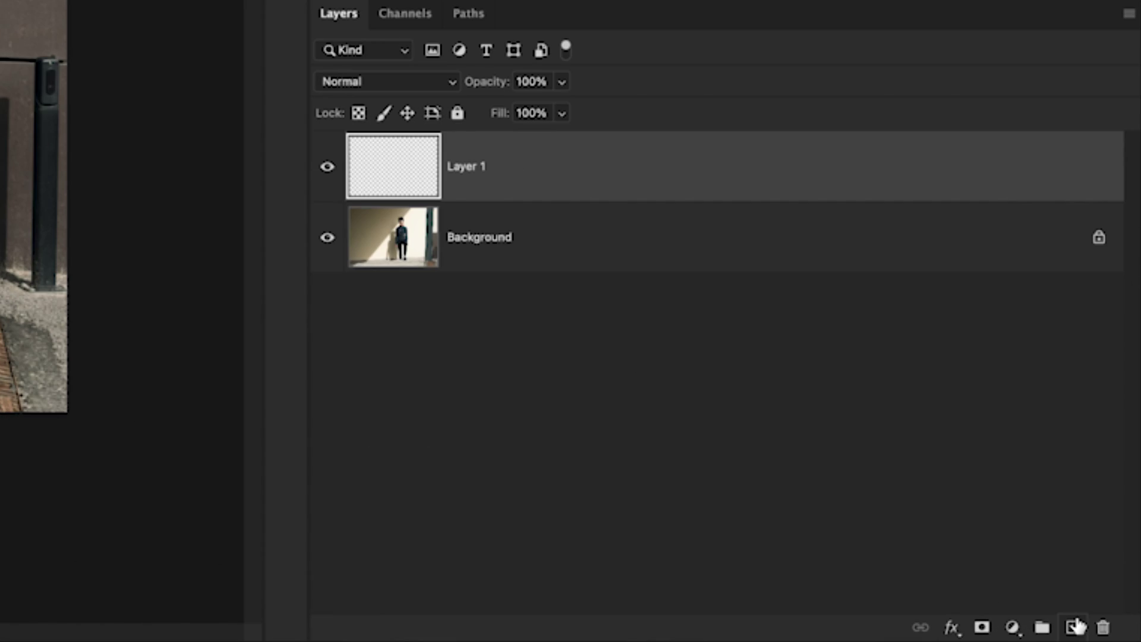
pyautogui.click(982, 627)
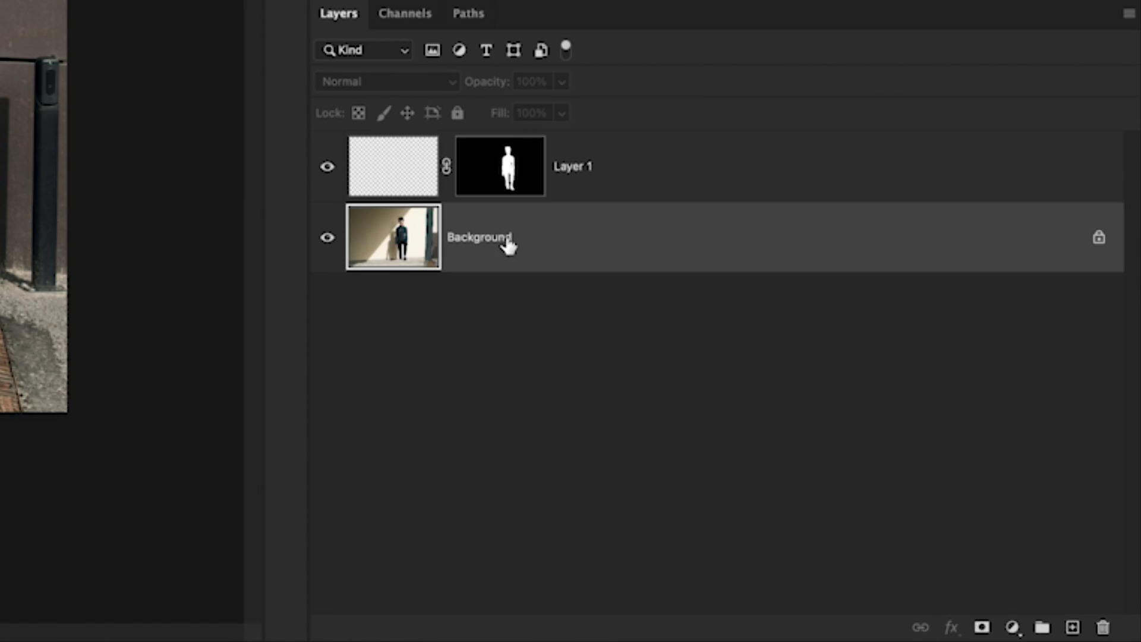
# Step: Duplicate the background photo into a layer renamed Patch, then bring up the healing tools
pyautogui.hotkey('ctrl', 'j')
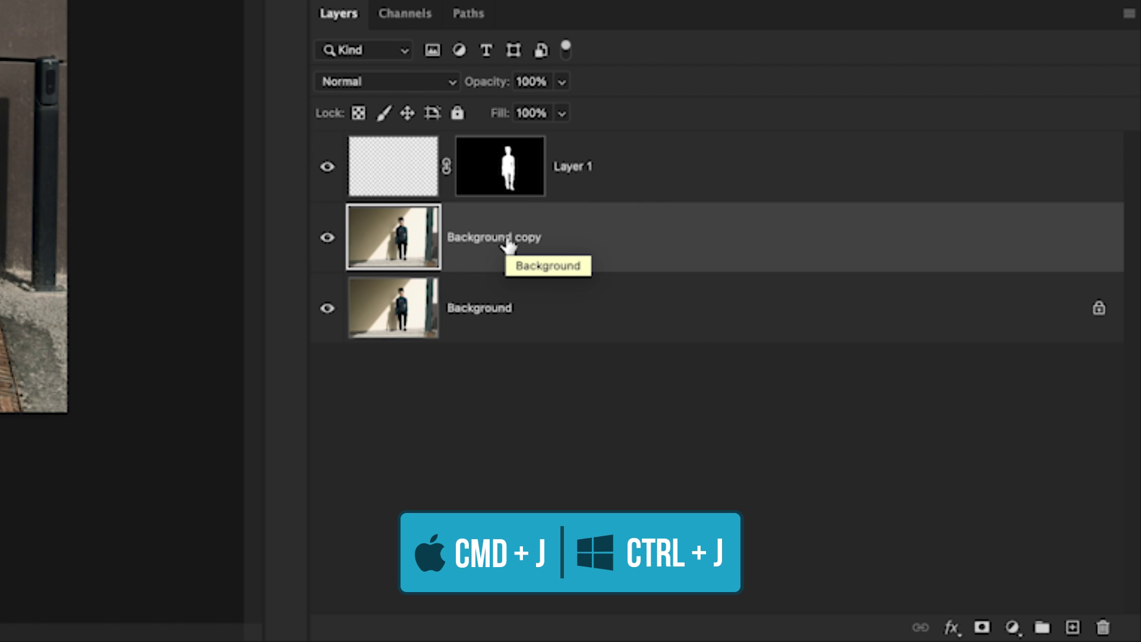
pyautogui.doubleClick(508, 238)
pyautogui.write('Fi')
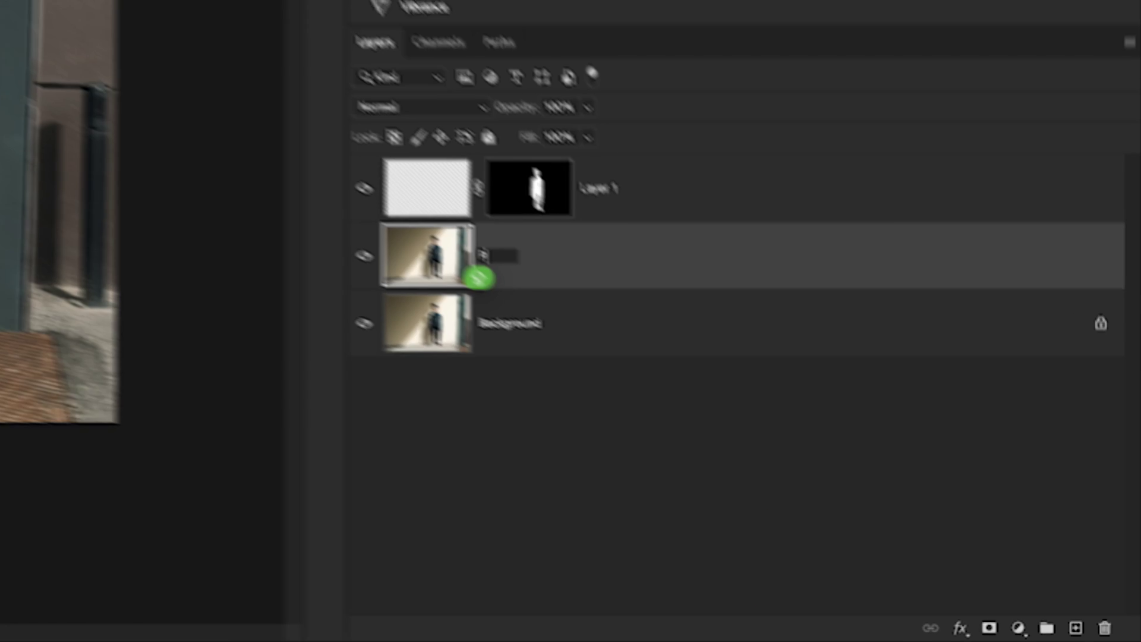
pyautogui.write('tch')
pyautogui.press('Return')
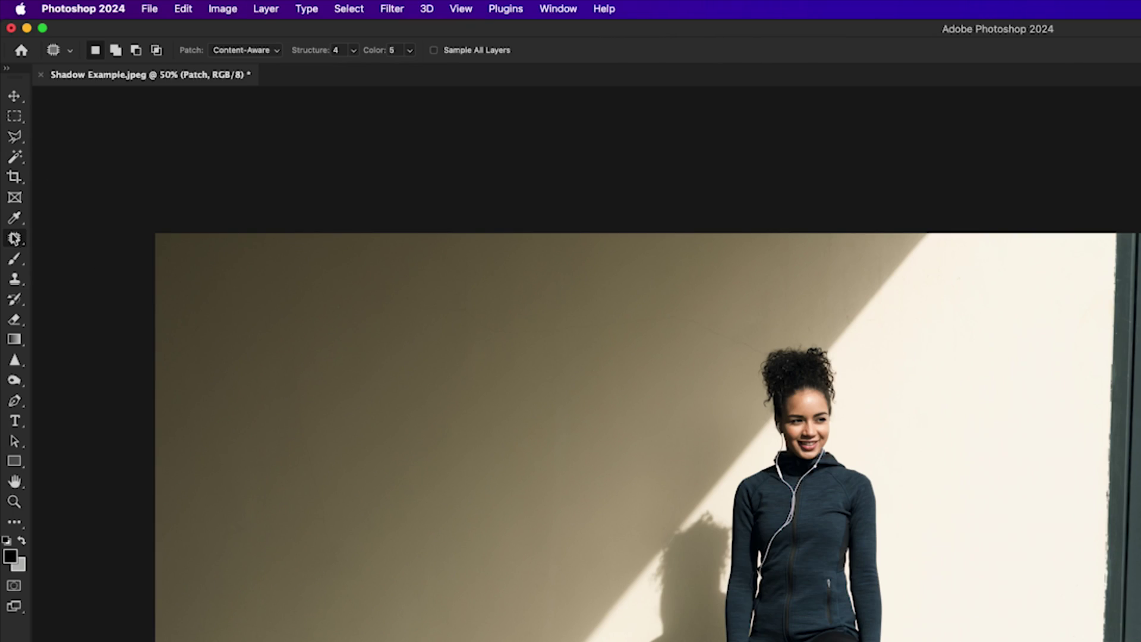
pyautogui.rightClick(15, 238)
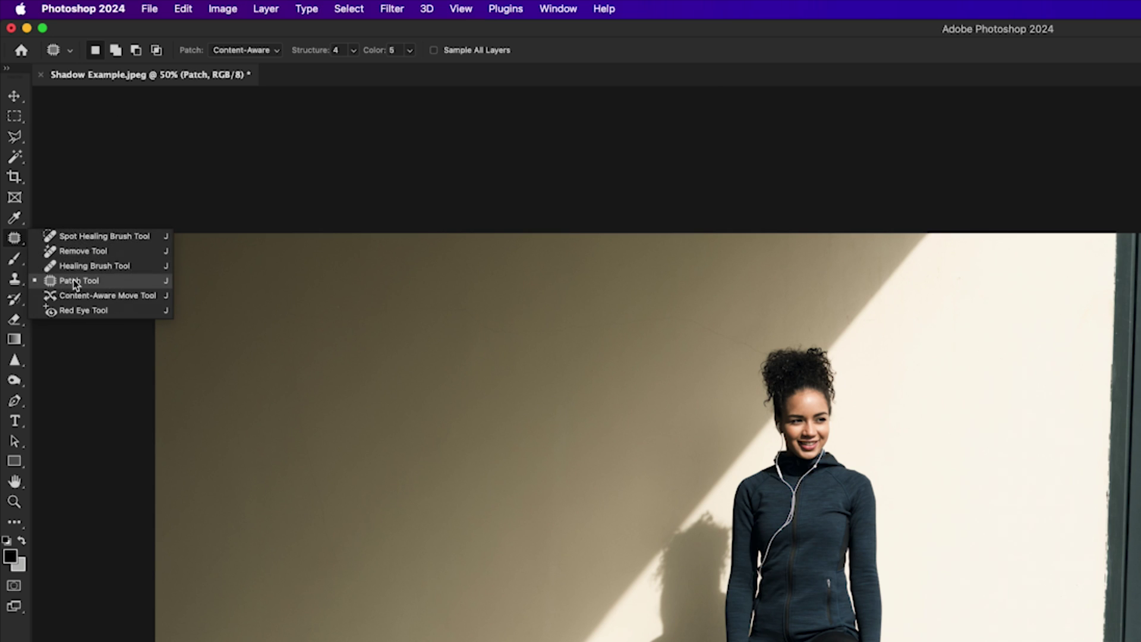
# Step: With the Content-Aware Patch Tool, outline the woman's shadow and patch it with clean wall from the right
pyautogui.click(117, 283)
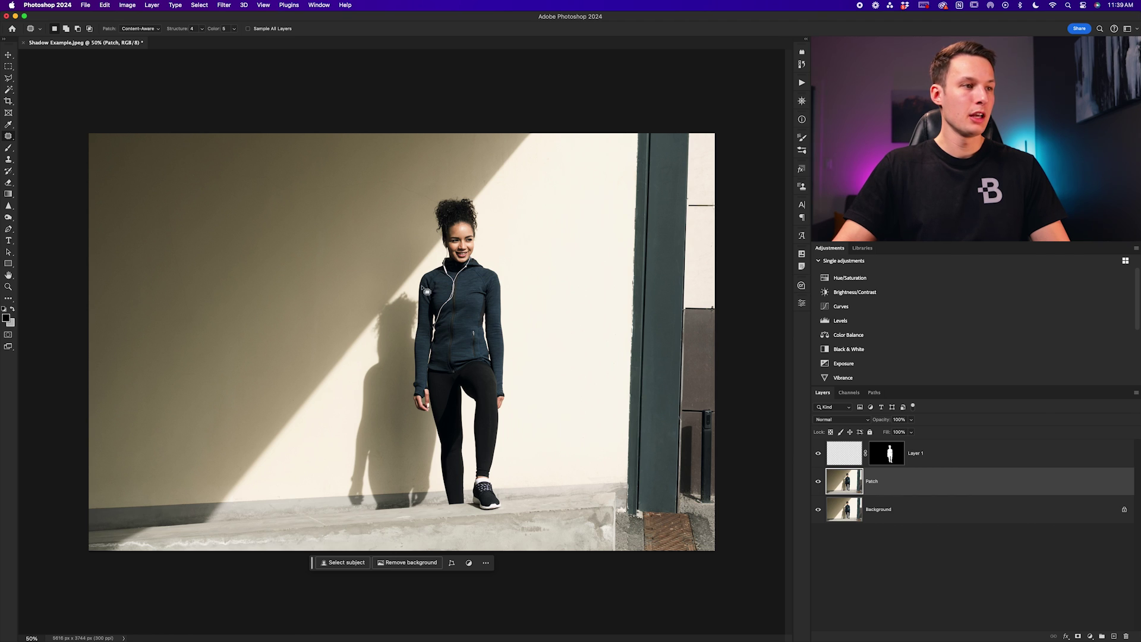
pyautogui.moveTo(418, 291)
pyautogui.mouseDown()
pyautogui.moveTo(380, 292)
pyautogui.moveTo(346, 389)
pyautogui.moveTo(341, 476)
pyautogui.mouseUp()
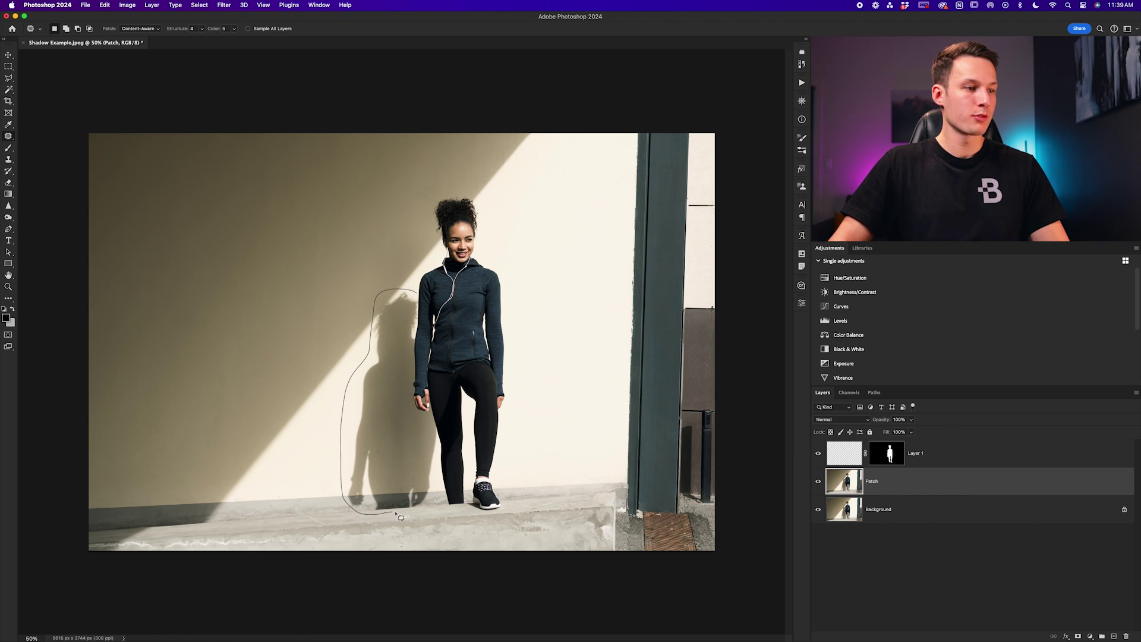
pyautogui.moveTo(446, 474); pyautogui.dragTo(447, 337)
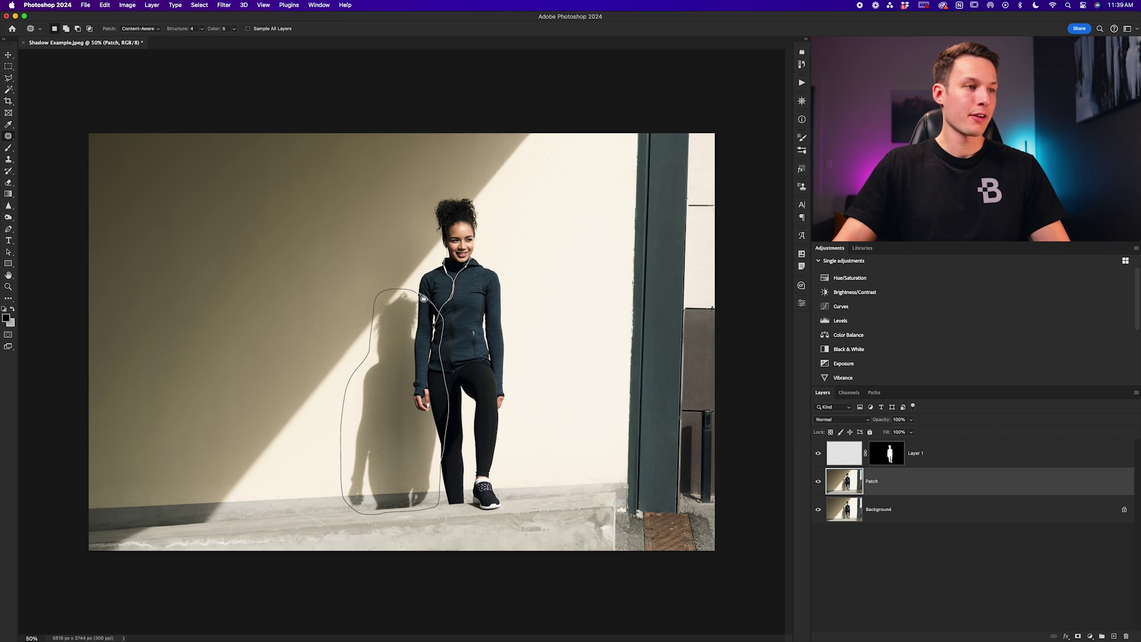
pyautogui.moveTo(422, 297); pyautogui.dragTo(418, 292)
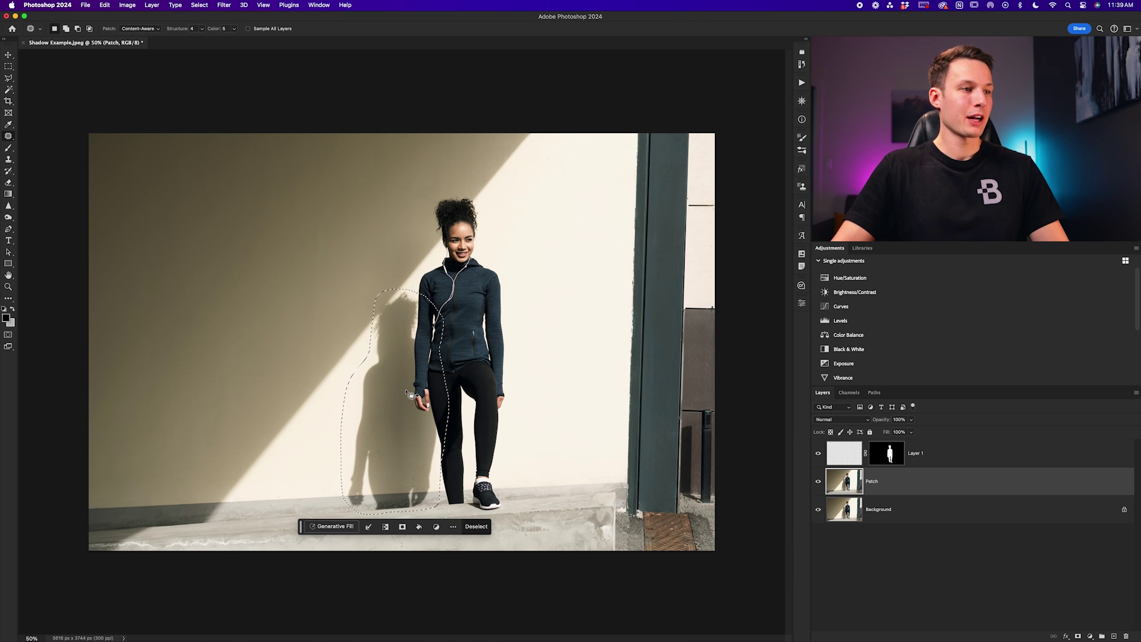
pyautogui.moveTo(387, 421); pyautogui.dragTo(551, 411)
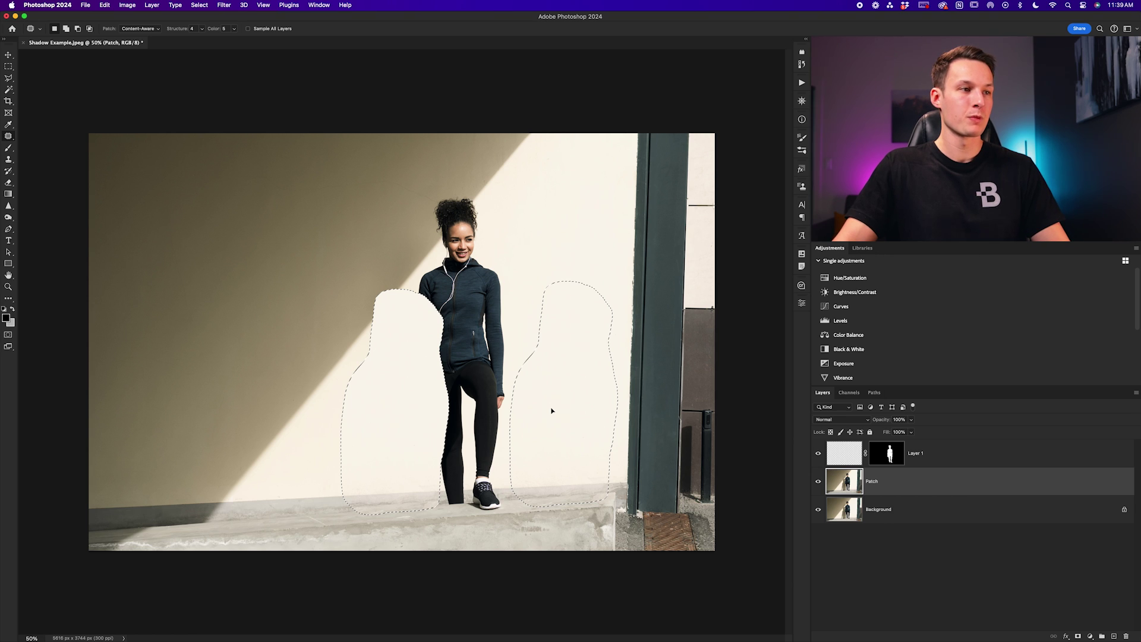
pyautogui.moveTo(551, 411); pyautogui.dragTo(551, 410)
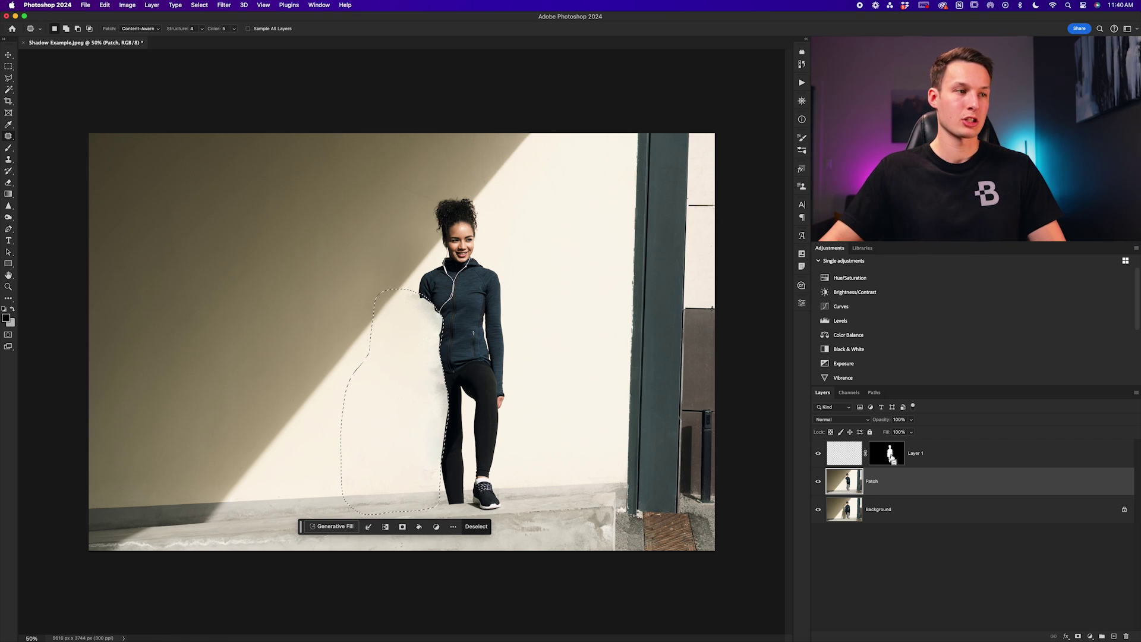
# Step: Subtract Layer 1's silhouette from the selection, mask the Patch layer to it, and view at 100%
pyautogui.keyDown('alt'); pyautogui.keyDown('super'); pyautogui.click(891, 457); pyautogui.keyUp('super'); pyautogui.keyUp('alt')
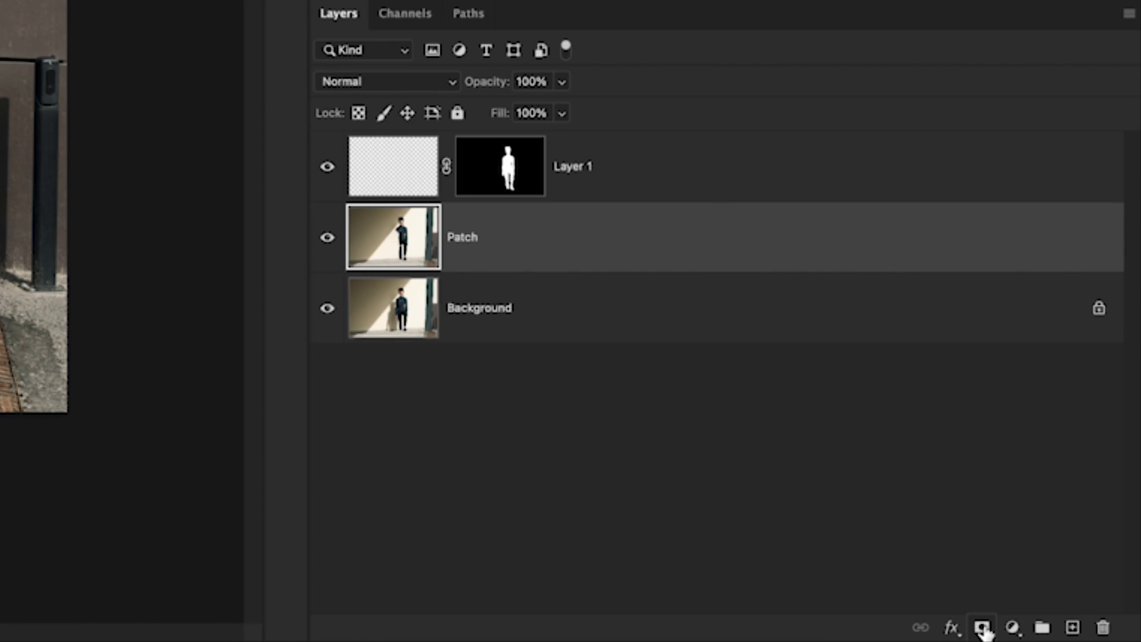
pyautogui.click(1077, 635)
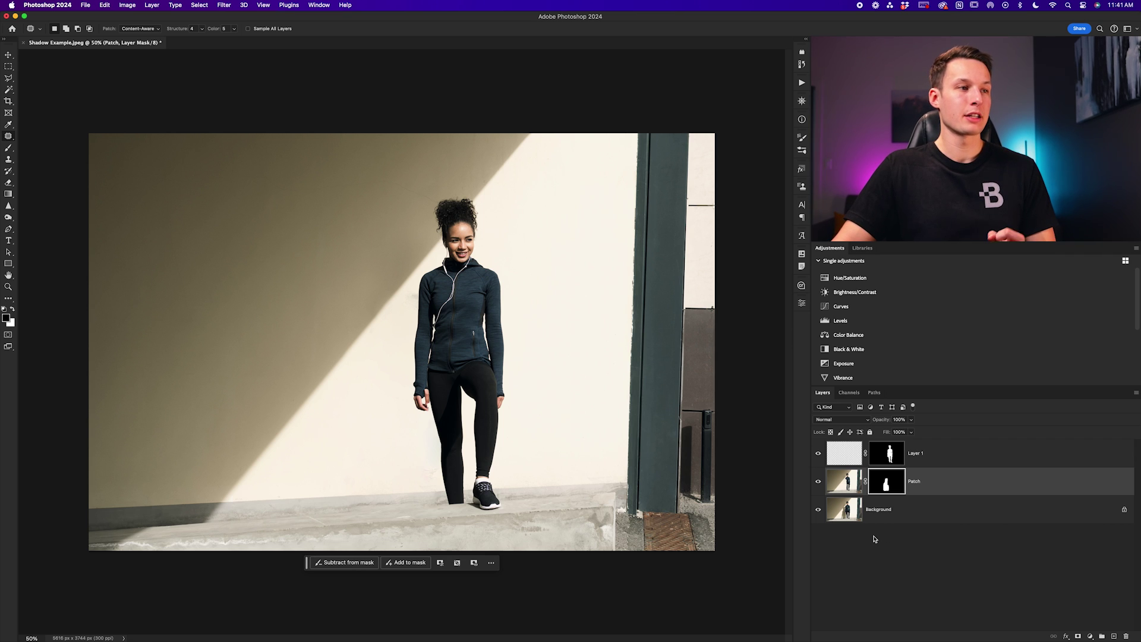
pyautogui.press('super+1')
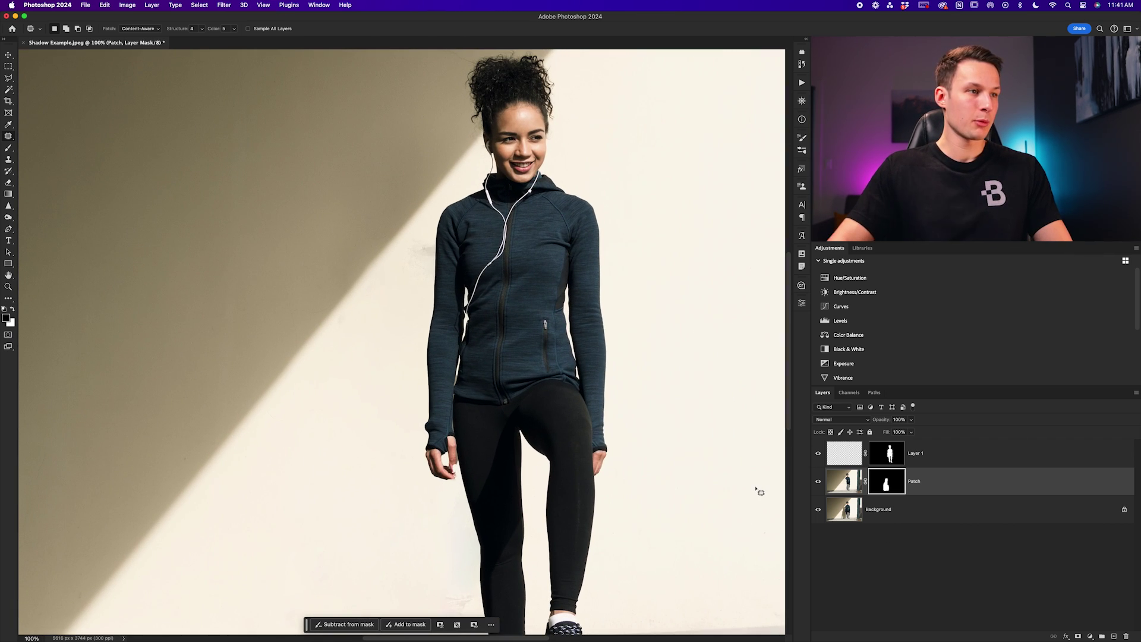
# Step: At 200% zoom, refine the Patch mask edges around the woman's arm and leg with a resized brush
pyautogui.press('super+equal')
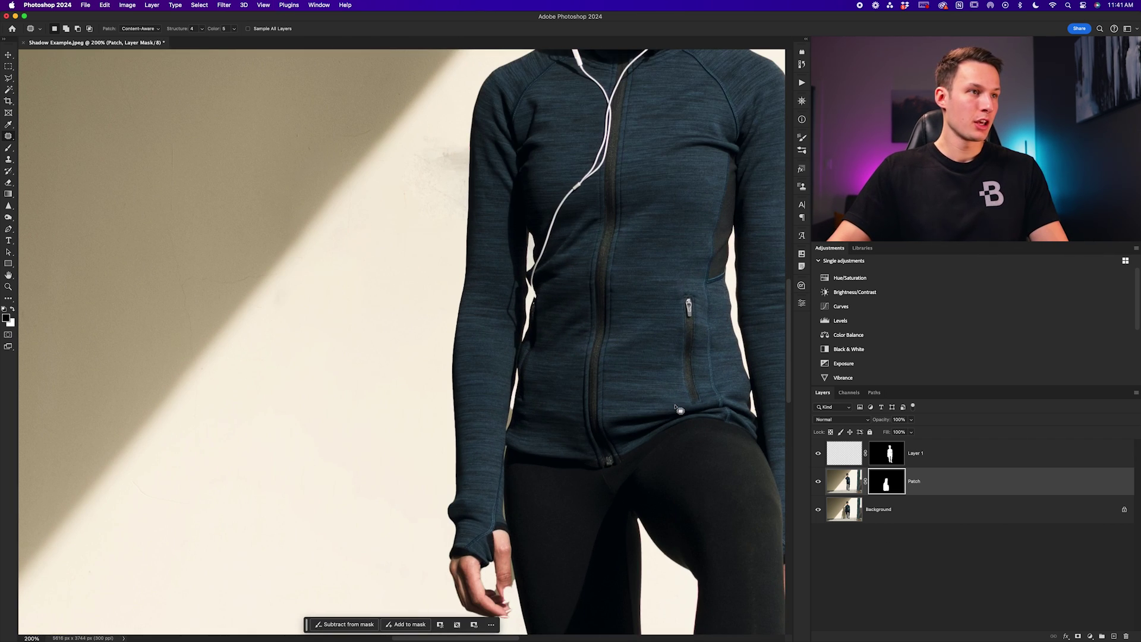
pyautogui.scroll(-2, 521, 359)
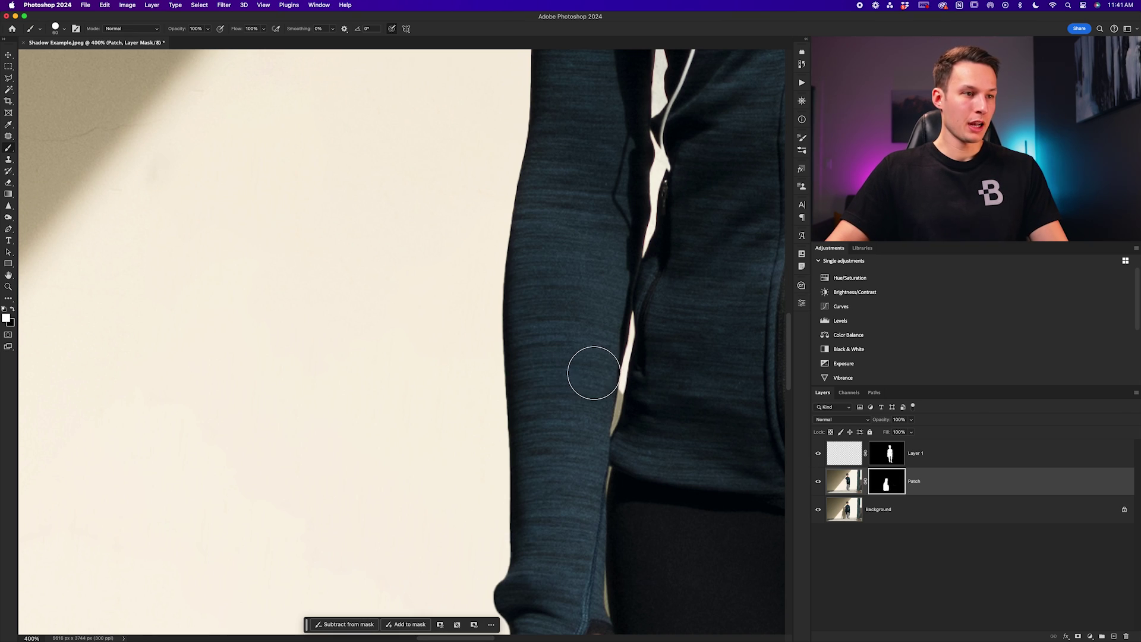
pyautogui.press('[')
pyautogui.press('[')
pyautogui.press('[')
pyautogui.press('[')
pyautogui.press('[')
pyautogui.press('[')
pyautogui.press('[')
pyautogui.press('[')
pyautogui.press('[')
pyautogui.press('[')
pyautogui.press('[')
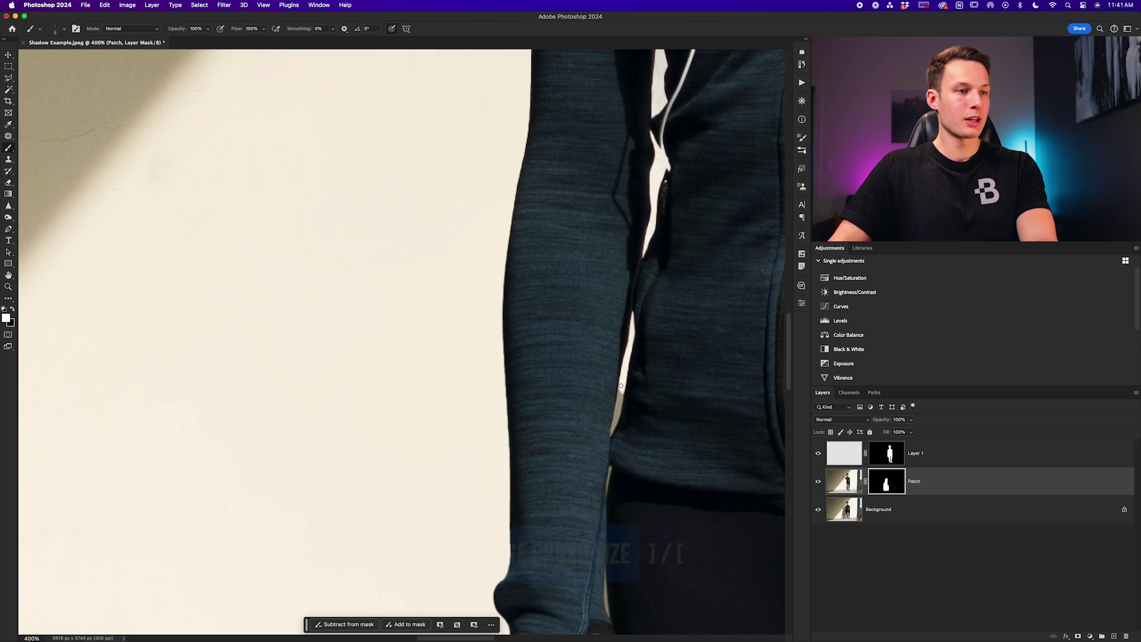
pyautogui.press(']')
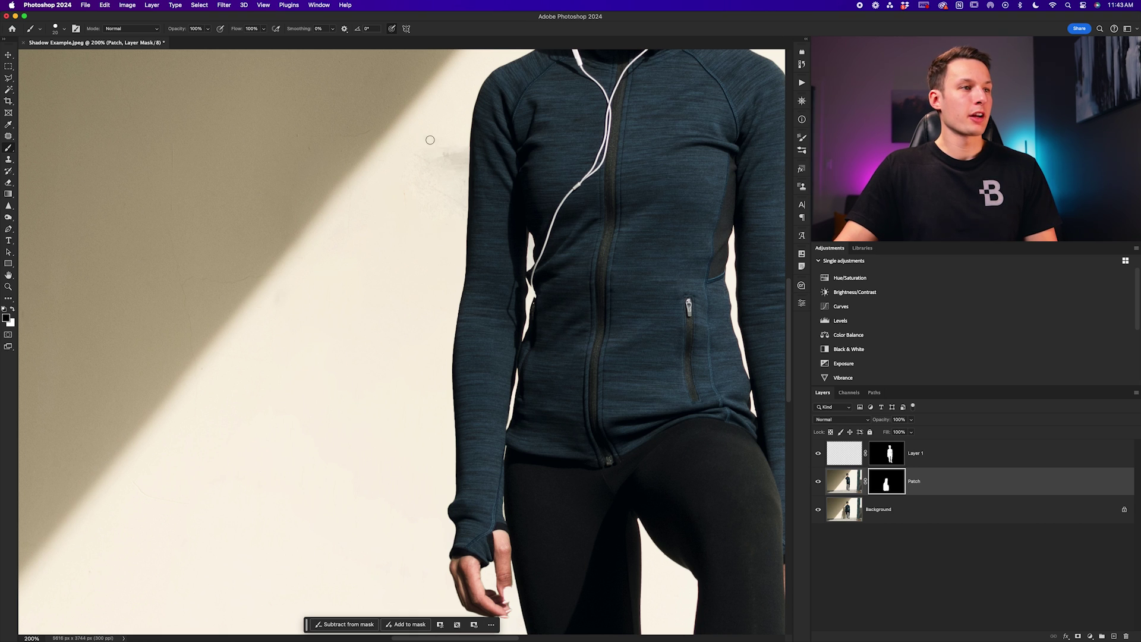
pyautogui.scroll(-15, 428, 164)
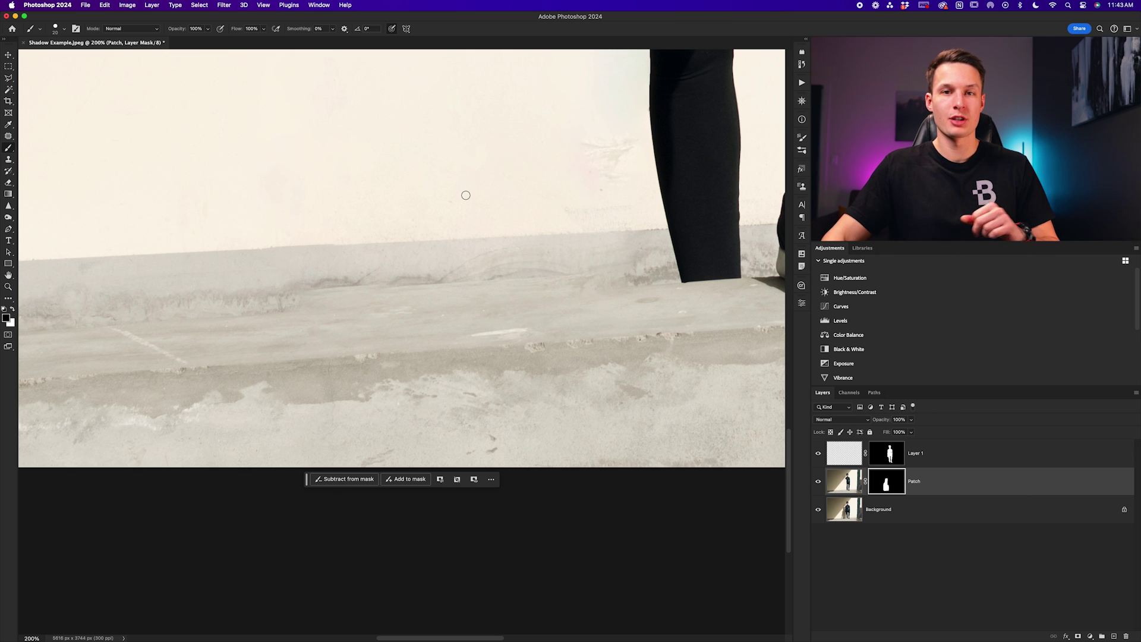
pyautogui.scroll(10, 478, 217)
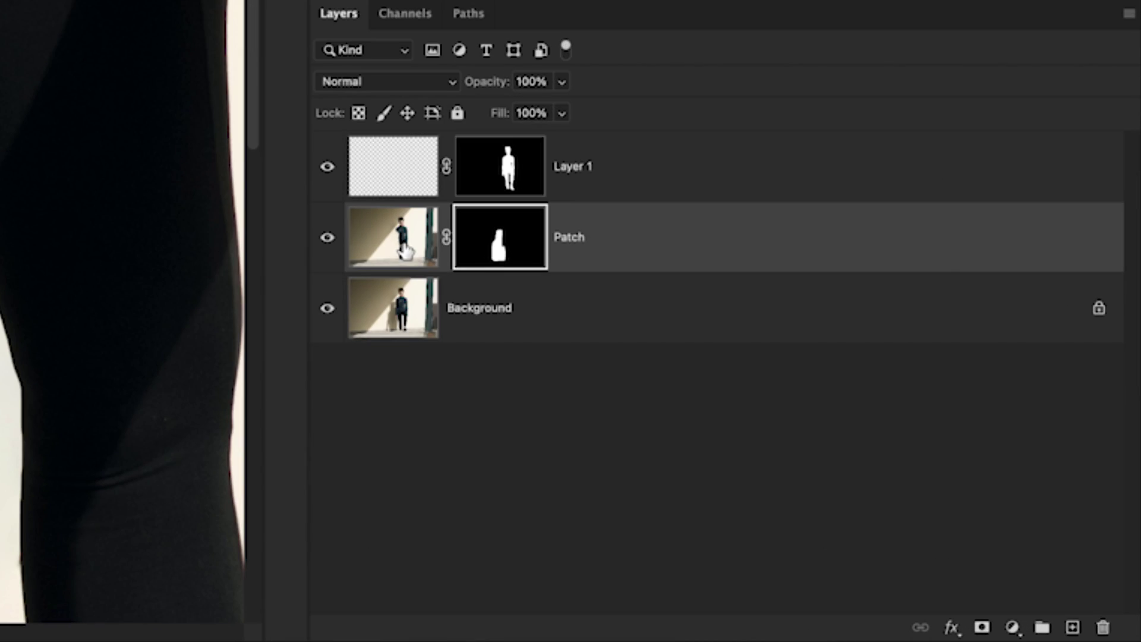
pyautogui.click(405, 251)
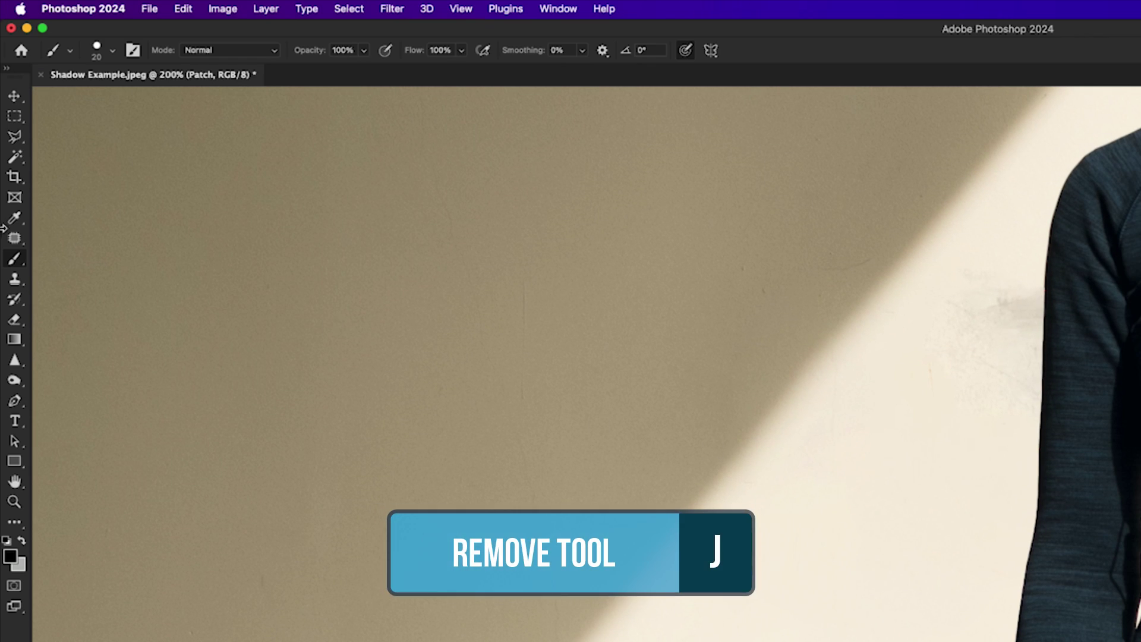
# Step: Switch to the Remove Tool and paint away marks on the patched wall beside her leg
pyautogui.click(15, 237)
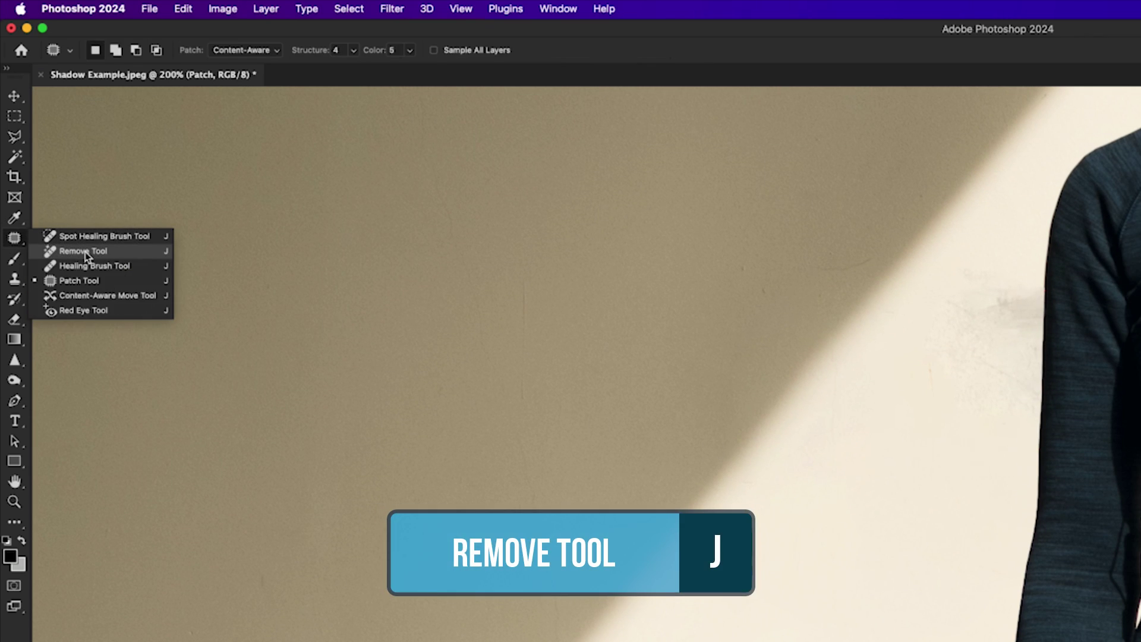
pyautogui.click(85, 251)
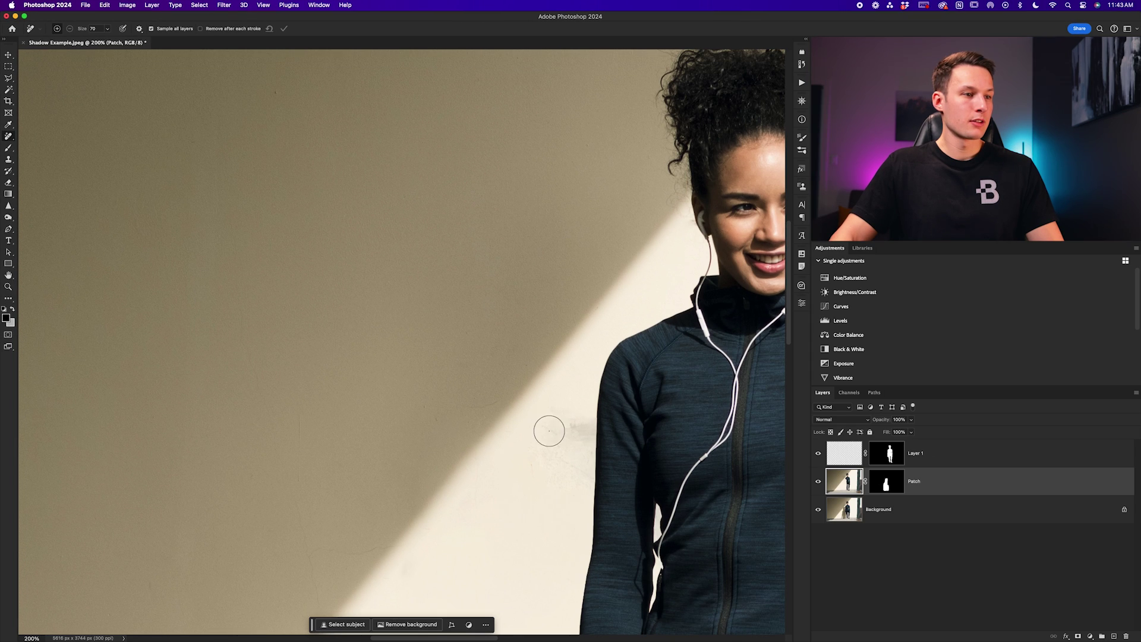
pyautogui.moveTo(546, 418)
pyautogui.mouseDown()
pyautogui.moveTo(542, 481)
pyautogui.moveTo(557, 420)
pyautogui.moveTo(572, 504)
pyautogui.moveTo(583, 419)
pyautogui.moveTo(587, 502)
pyautogui.mouseUp()
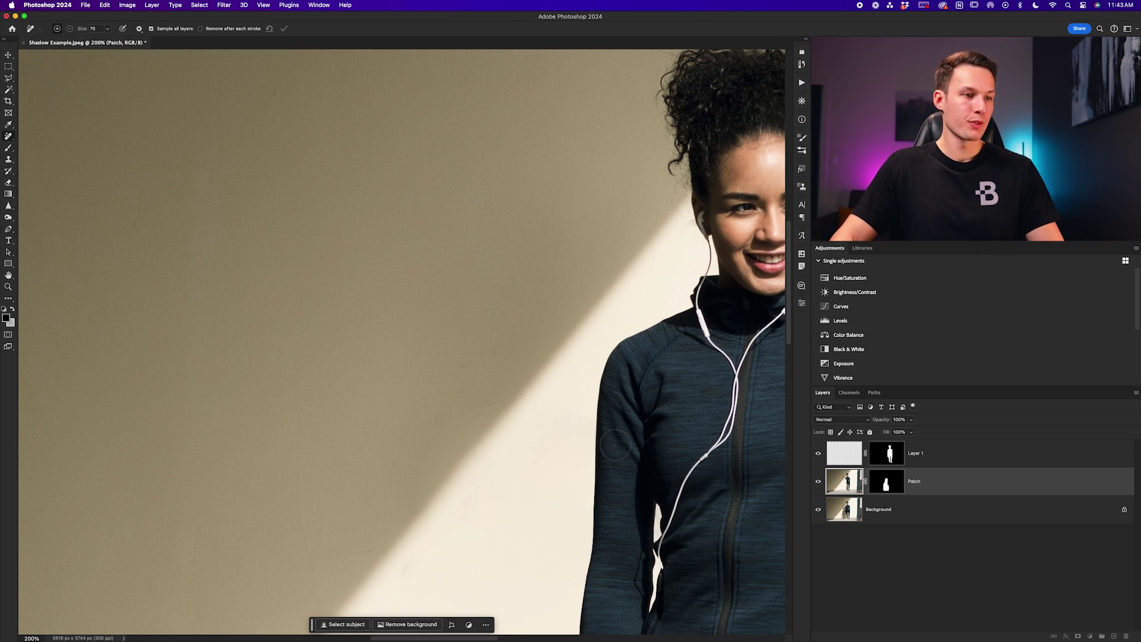
pyautogui.scroll(-3, 466, 405)
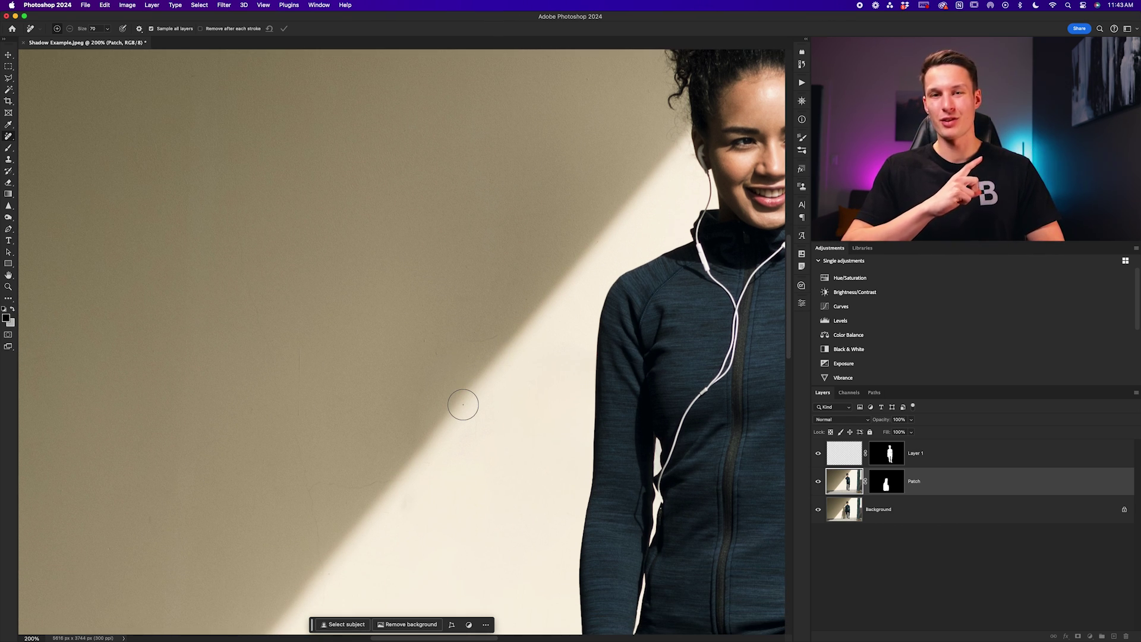
pyautogui.scroll(-15, 463, 404)
pyautogui.hscroll(-5, 463, 405)
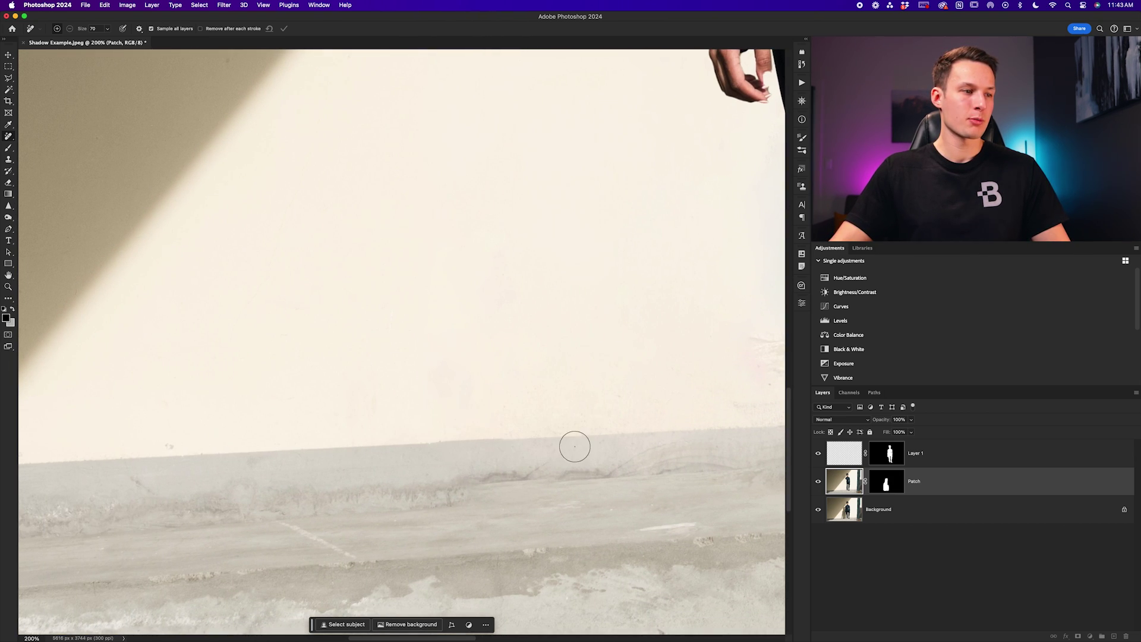
pyautogui.hscroll(5, 567, 446)
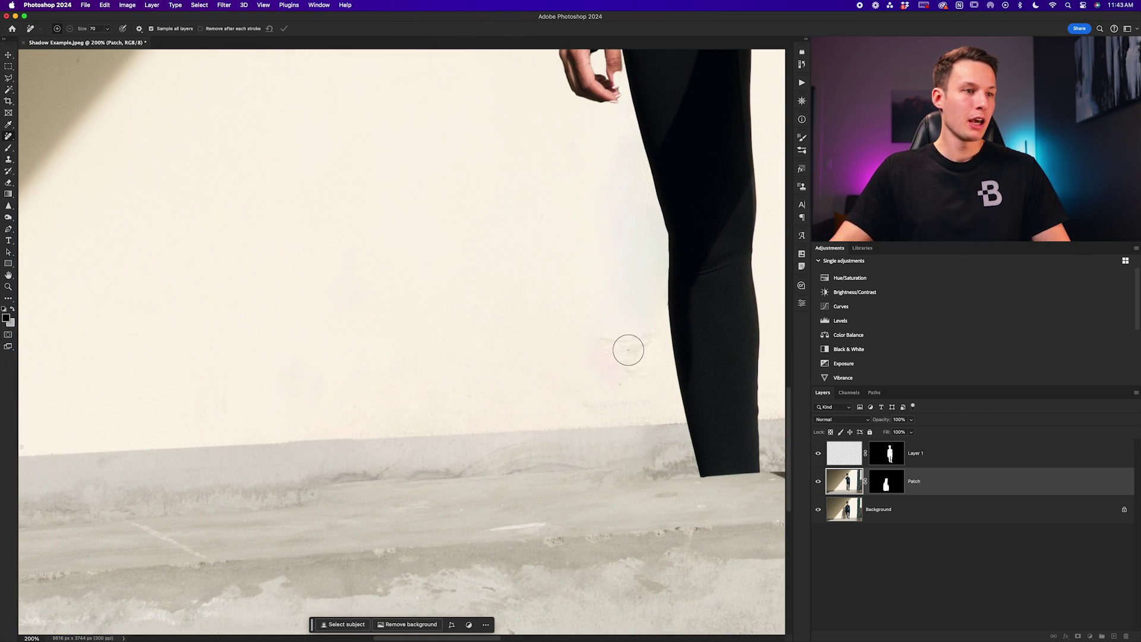
# Step: With a larger brush, remove marks left of the leg and along the wall base, then apply
pyautogui.press(']')
pyautogui.press(']')
pyautogui.press(']')
pyautogui.moveTo(632, 331)
pyautogui.mouseDown()
pyautogui.moveTo(633, 371)
pyautogui.moveTo(609, 344)
pyautogui.moveTo(609, 363)
pyautogui.moveTo(635, 377)
pyautogui.moveTo(590, 399)
pyautogui.moveTo(652, 397)
pyautogui.mouseUp()
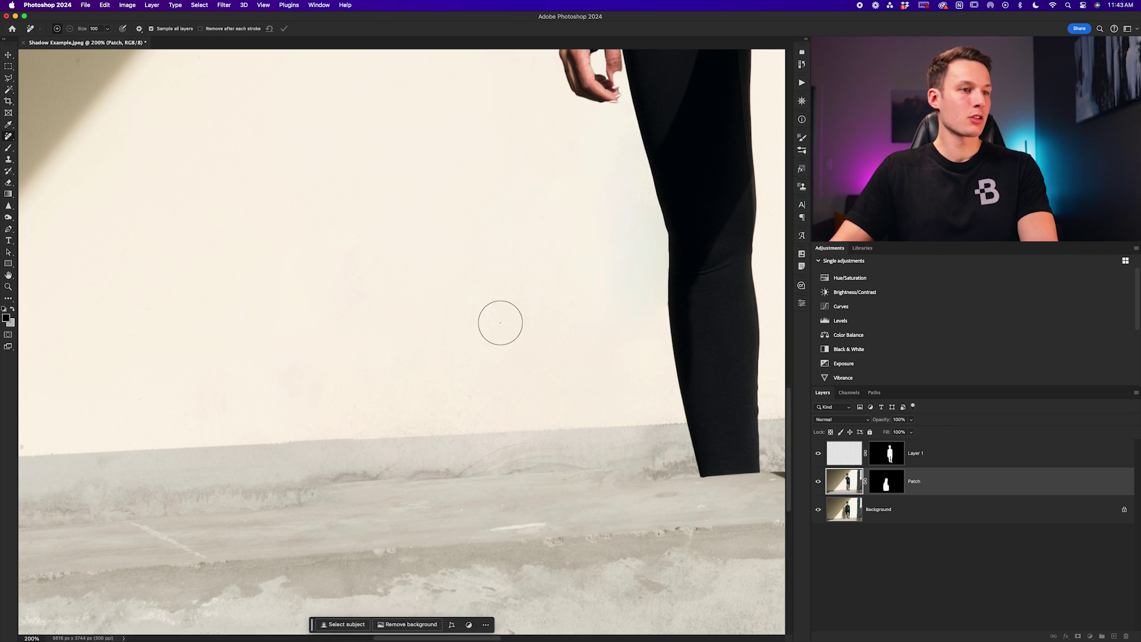
pyautogui.moveTo(273, 440); pyautogui.dragTo(360, 440)
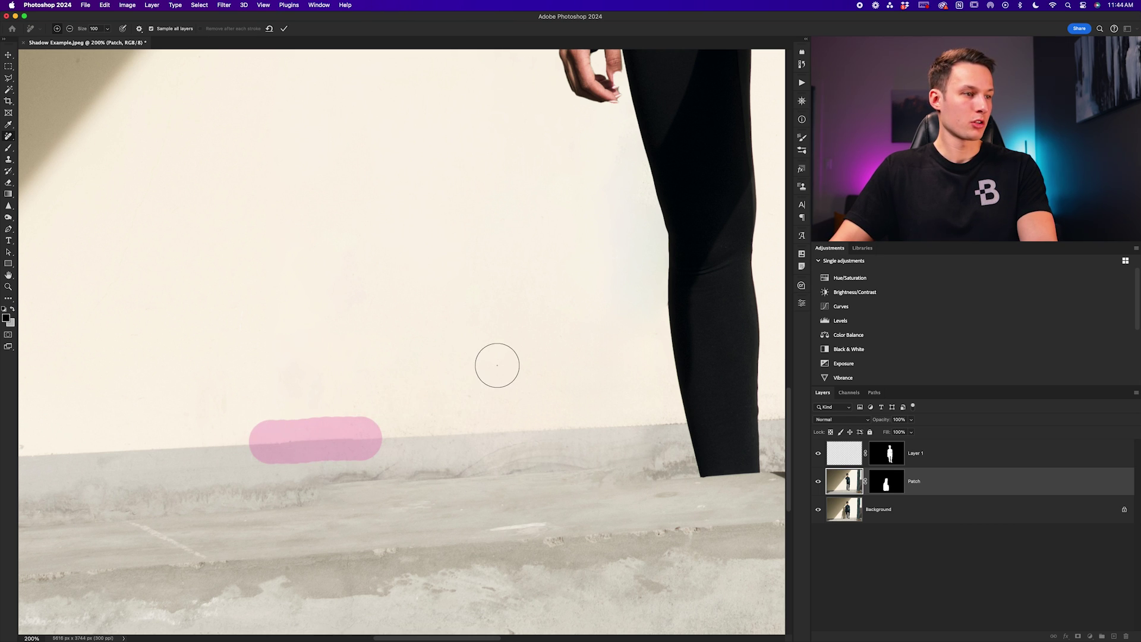
pyautogui.press('Return')
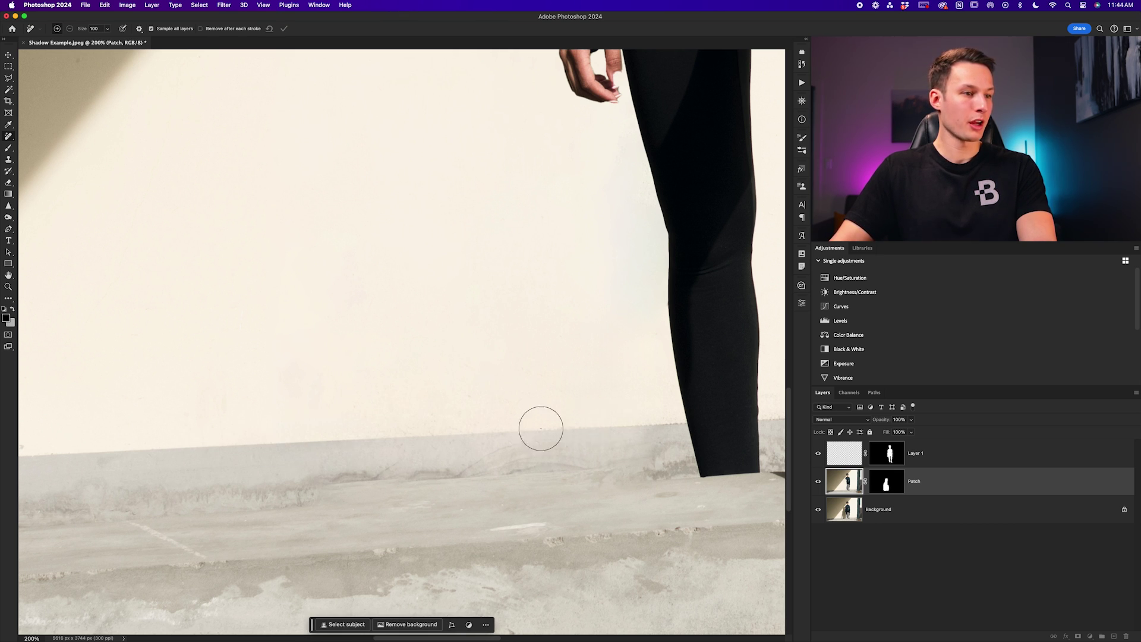
pyautogui.hscroll(-3, 253, 479)
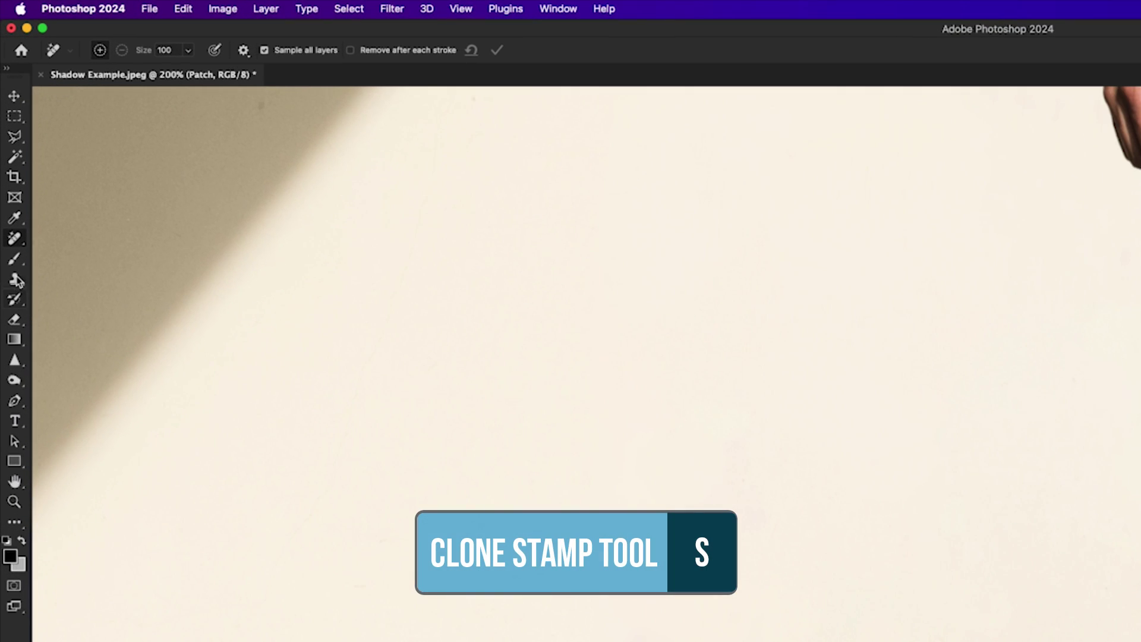
# Step: Clone concrete texture with the Clone Stamp along the floor edge below the wall
pyautogui.click(17, 289)
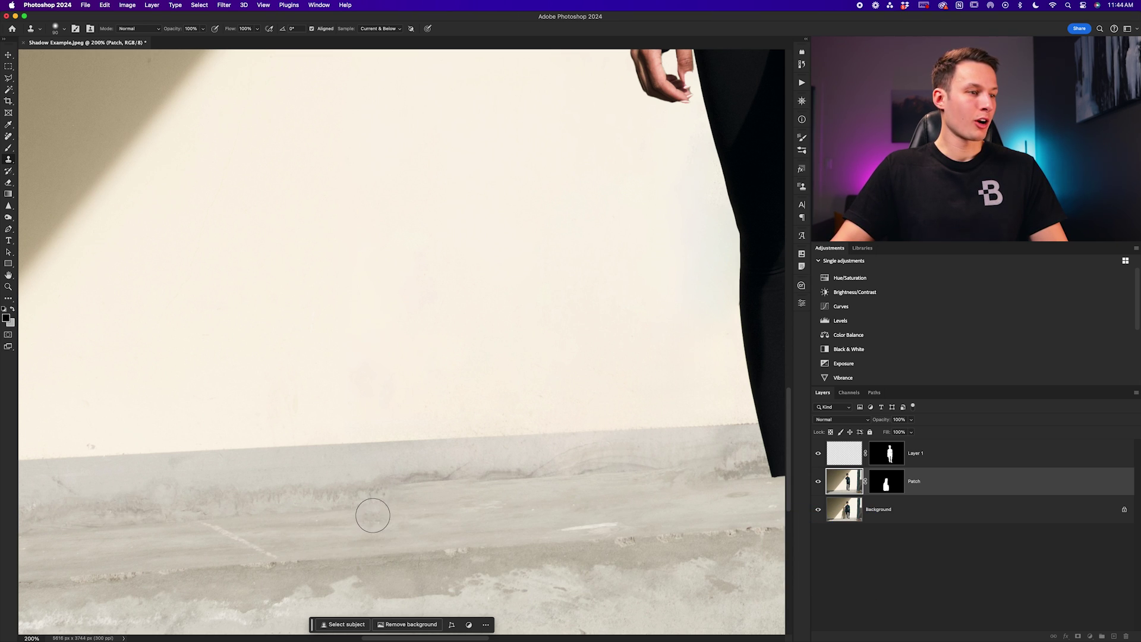
pyautogui.moveTo(385, 489); pyautogui.dragTo(620, 474)
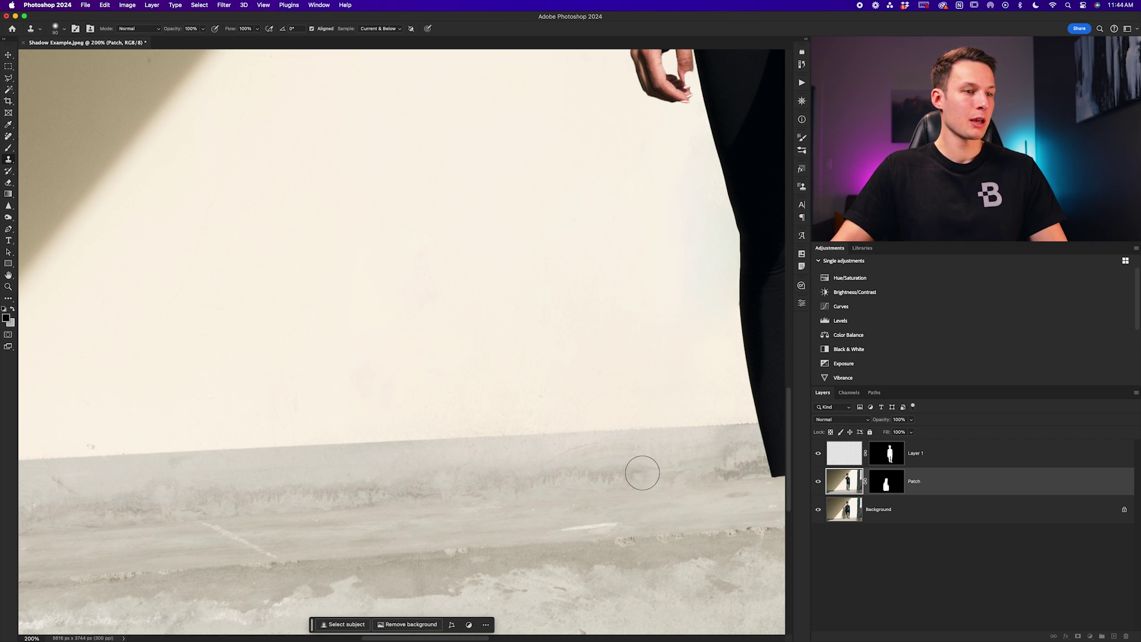
pyautogui.hscroll(4, 326, 429)
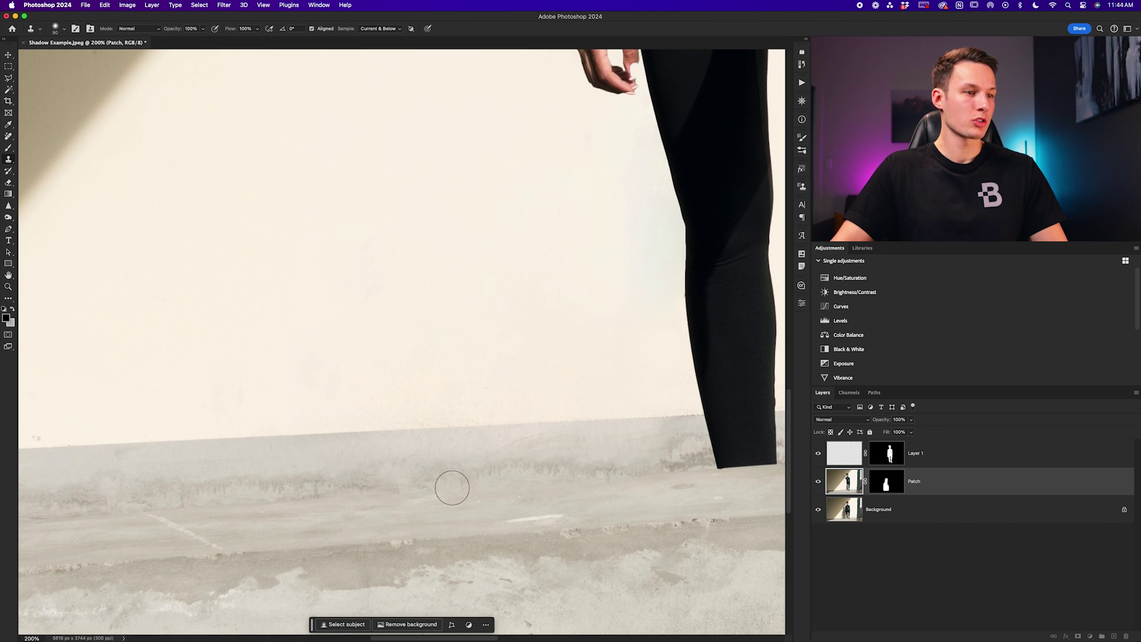
pyautogui.hscroll(8, 455, 486)
pyautogui.hscroll(-5, 458, 485)
pyautogui.hscroll(12, 458, 484)
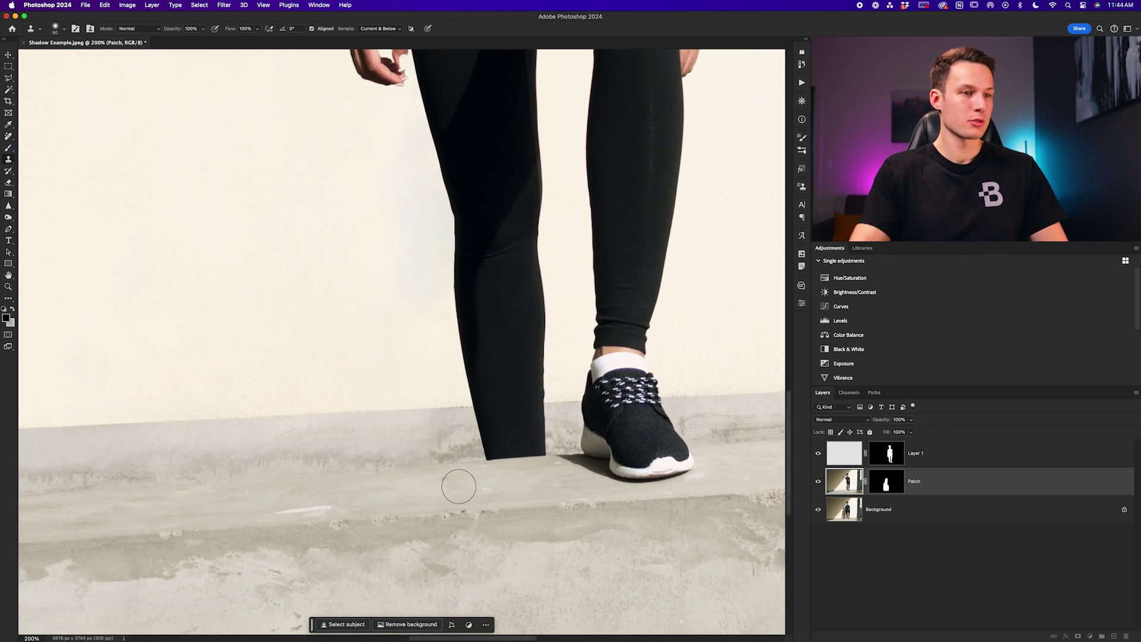
pyautogui.scroll(-4, 458, 486)
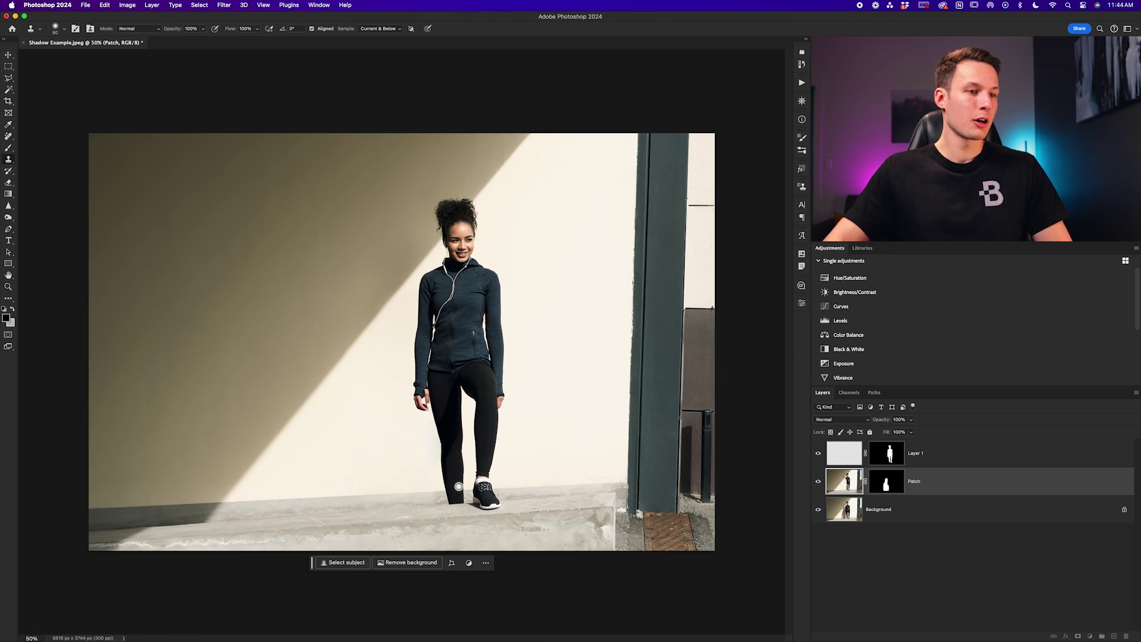
pyautogui.keyDown('alt'); pyautogui.click(819, 510); pyautogui.keyUp('alt')
pyautogui.keyDown('alt'); pyautogui.click(818, 511); pyautogui.keyUp('alt')
pyautogui.keyDown('alt'); pyautogui.click(819, 511); pyautogui.keyUp('alt')
pyautogui.keyDown('alt'); pyautogui.click(818, 510); pyautogui.keyUp('alt')
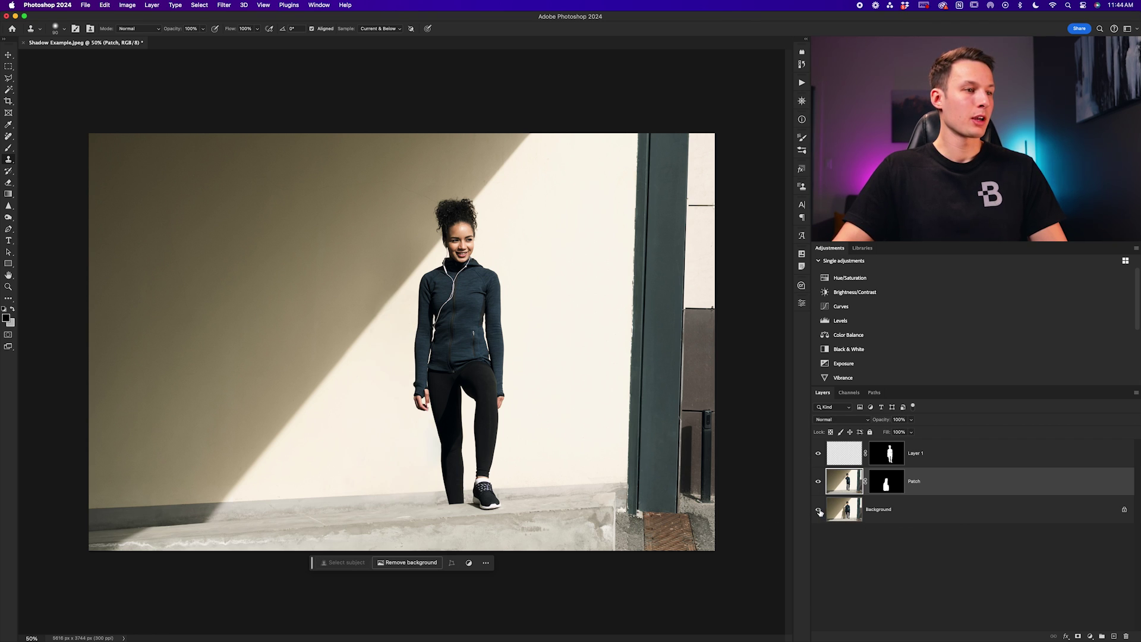
pyautogui.keyDown('alt'); pyautogui.click(819, 510); pyautogui.keyUp('alt')
pyautogui.keyDown('alt'); pyautogui.click(819, 511); pyautogui.keyUp('alt')
pyautogui.keyDown('alt'); pyautogui.click(819, 510); pyautogui.keyUp('alt')
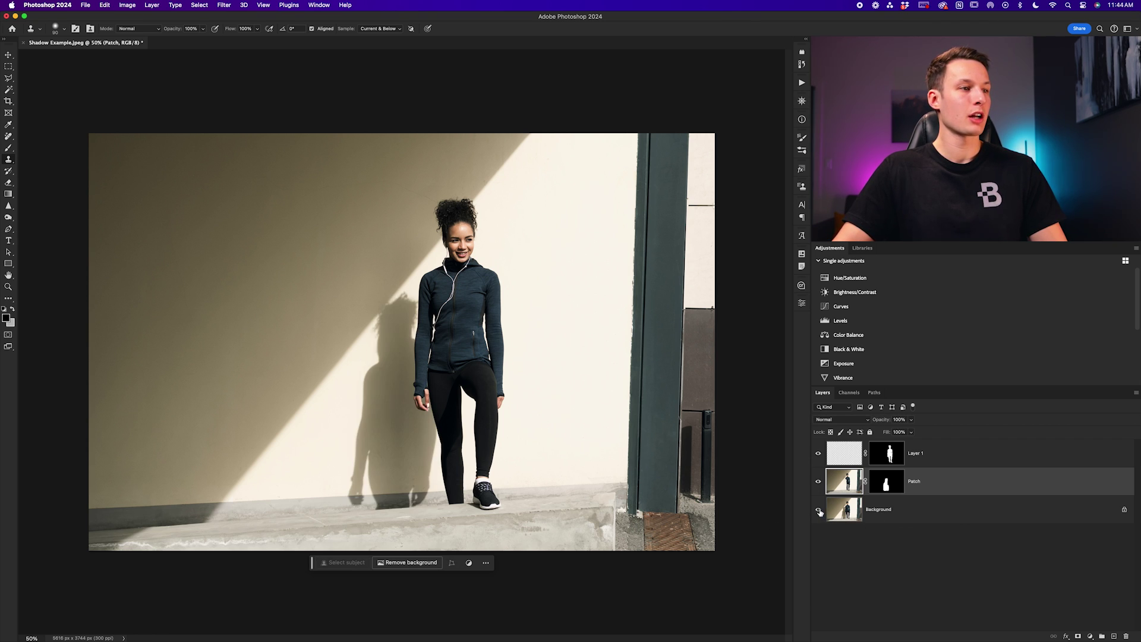
pyautogui.keyDown('alt'); pyautogui.click(819, 510); pyautogui.keyUp('alt')
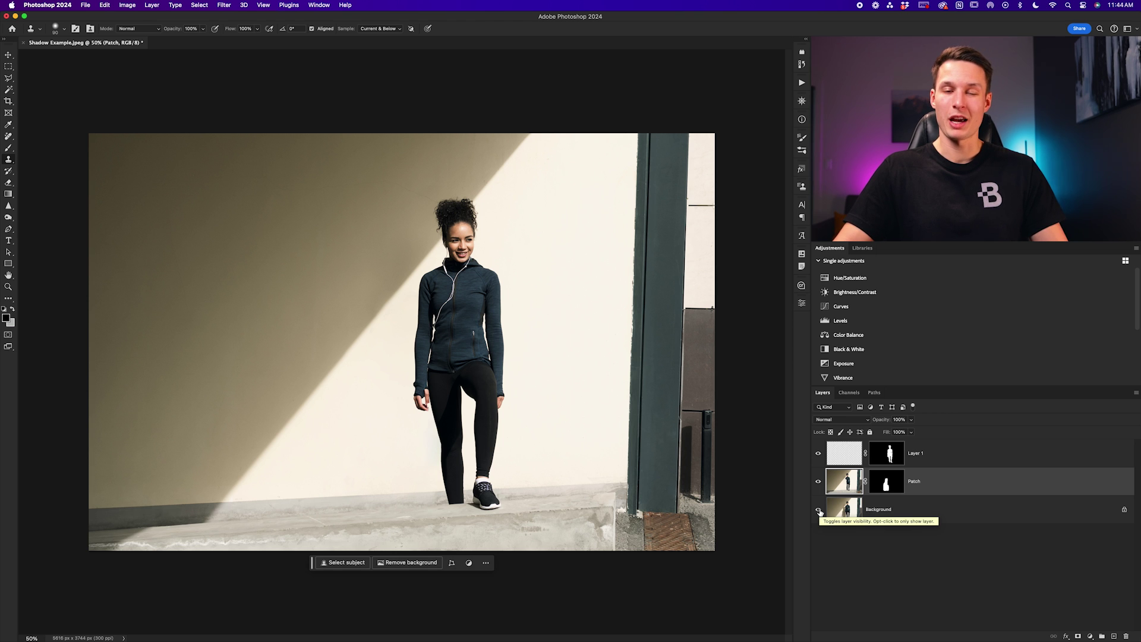